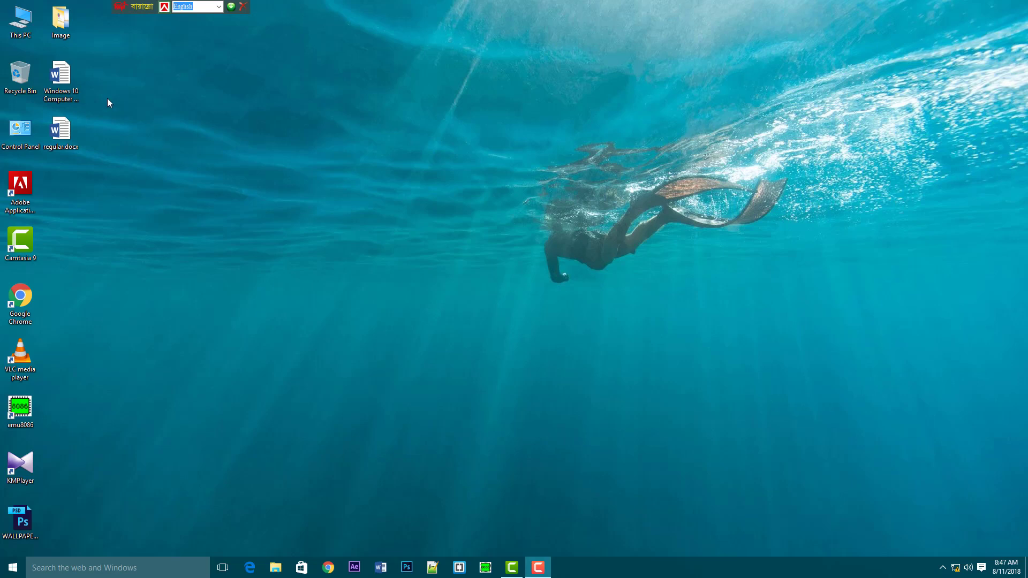
Open the SOF folder on the OTHERS (D:) drive.
double_click(23, 25)
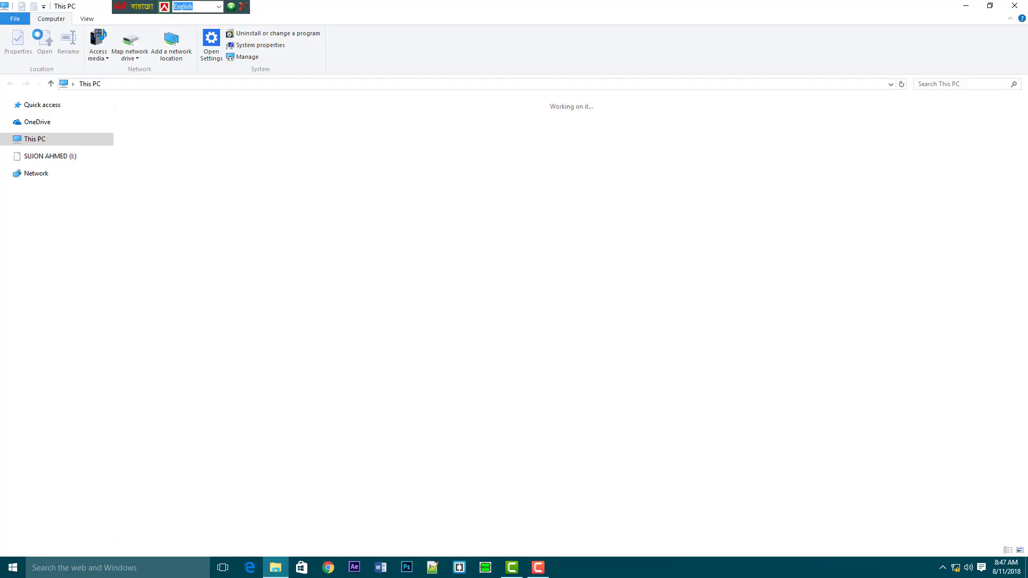
double_click(333, 181)
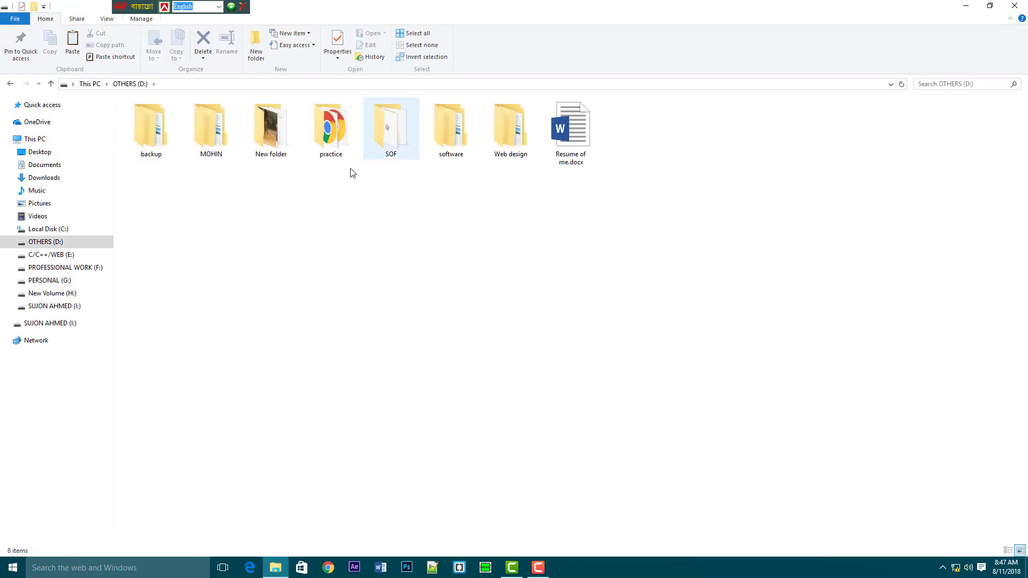
left_click(394, 146)
double_click(393, 146)
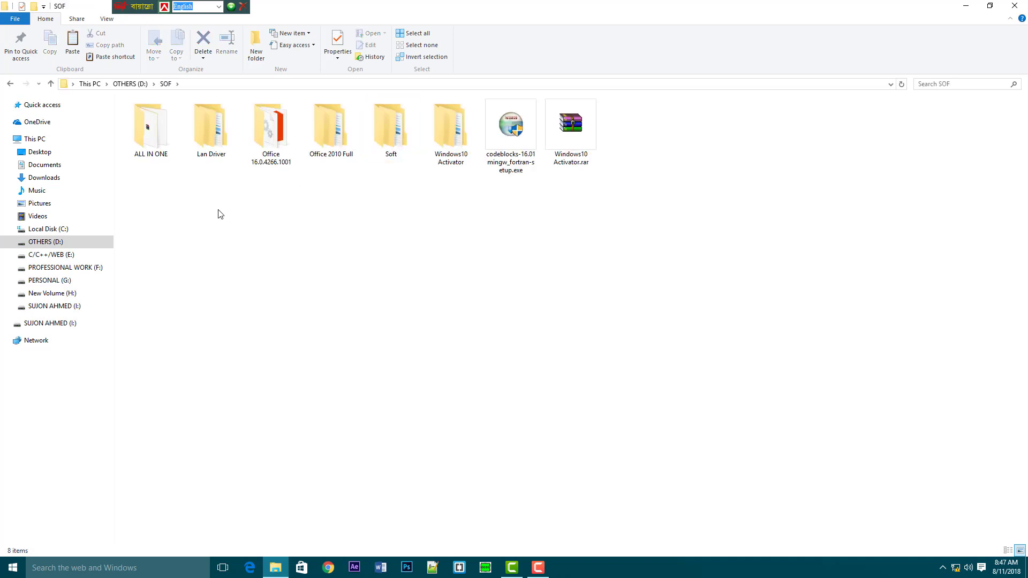
Look through the contents of the ALL IN ONE folder and return to the SOF folder.
double_click(159, 165)
key("ctrl+a")
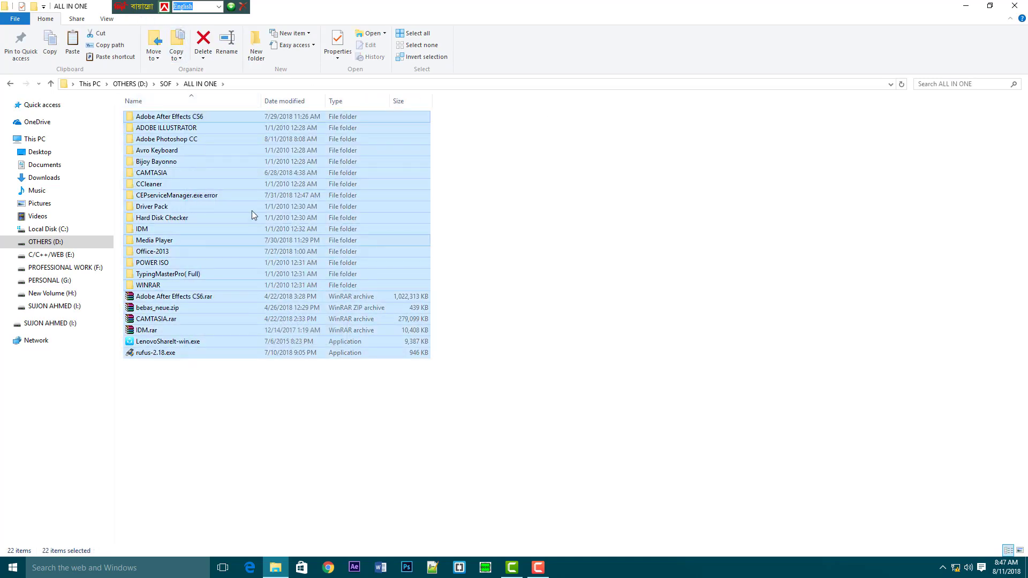
left_click(10, 89)
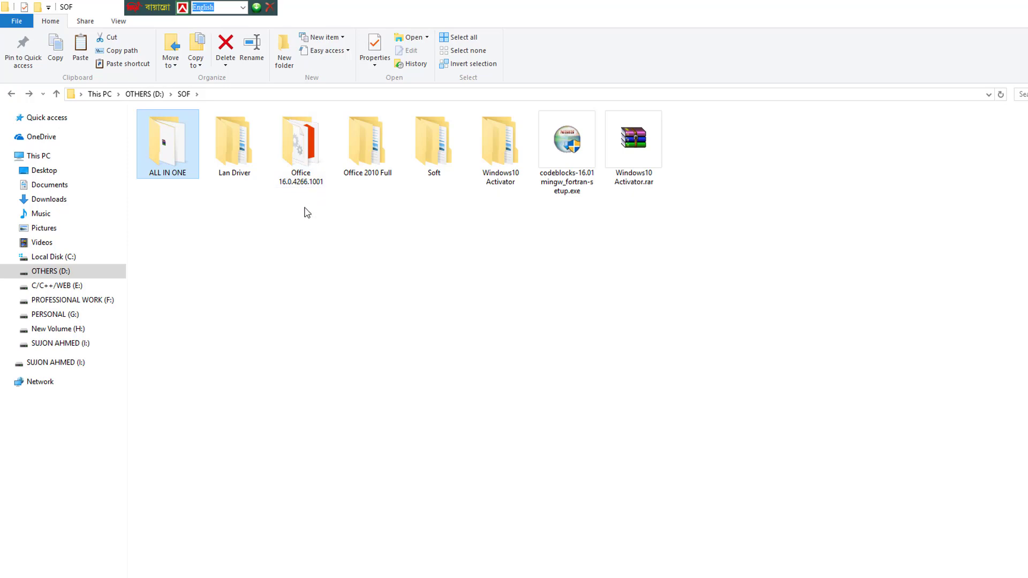
Examine the files in the Office 16.0.4266.1001 folder, including setup.exe, and return to the SOF folder.
left_click(303, 153)
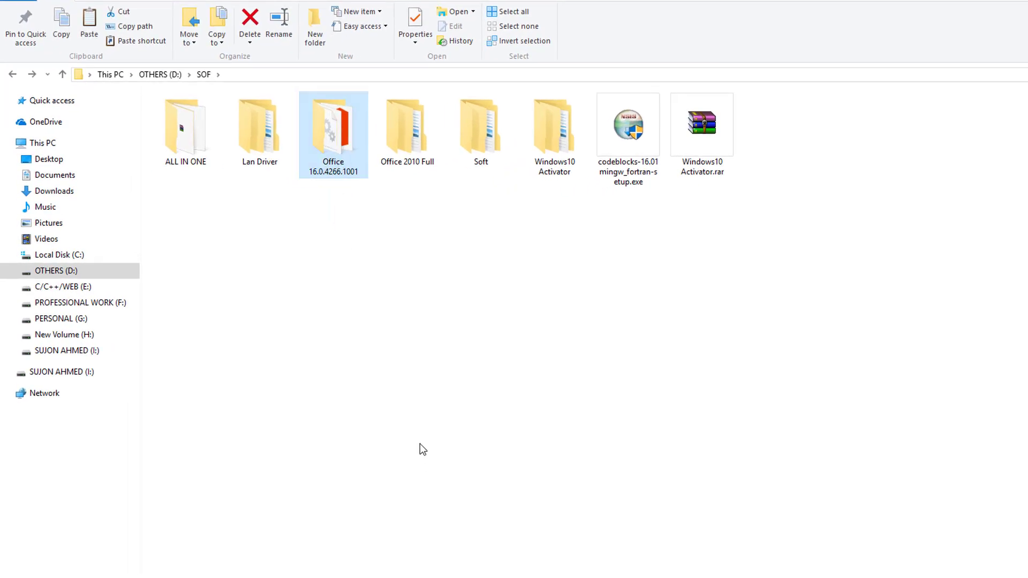
left_click(420, 444)
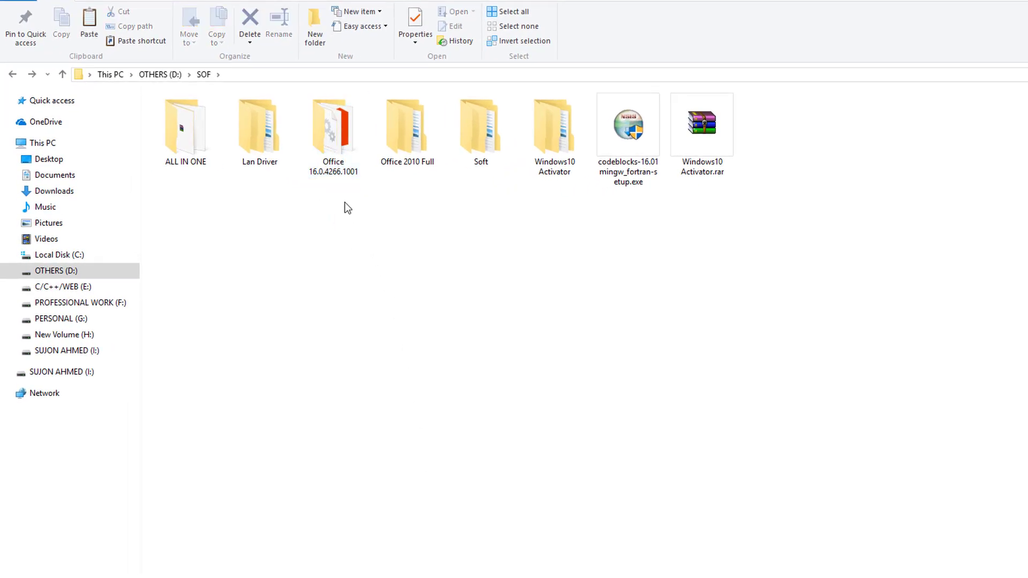
left_click(338, 148)
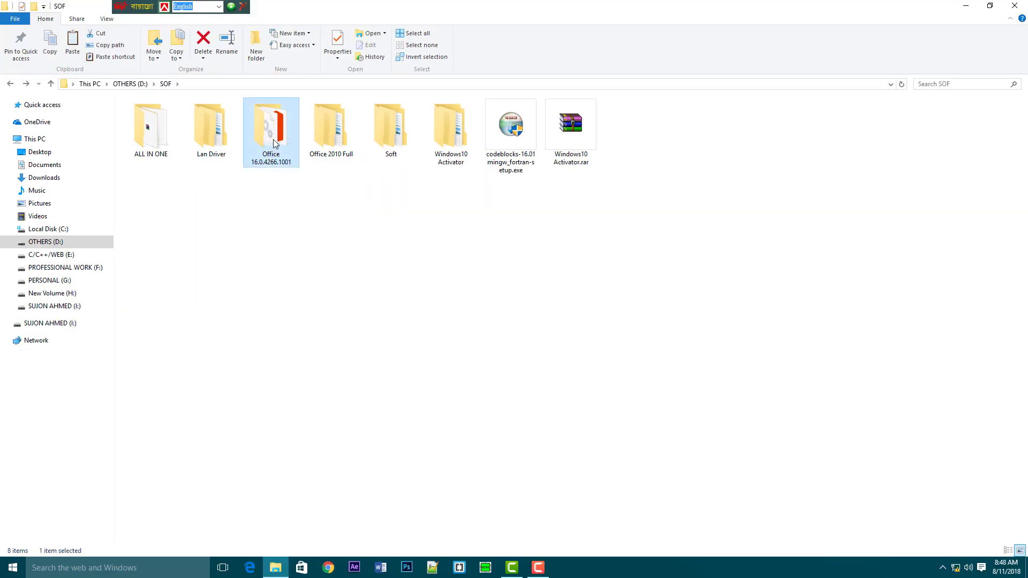
double_click(274, 144)
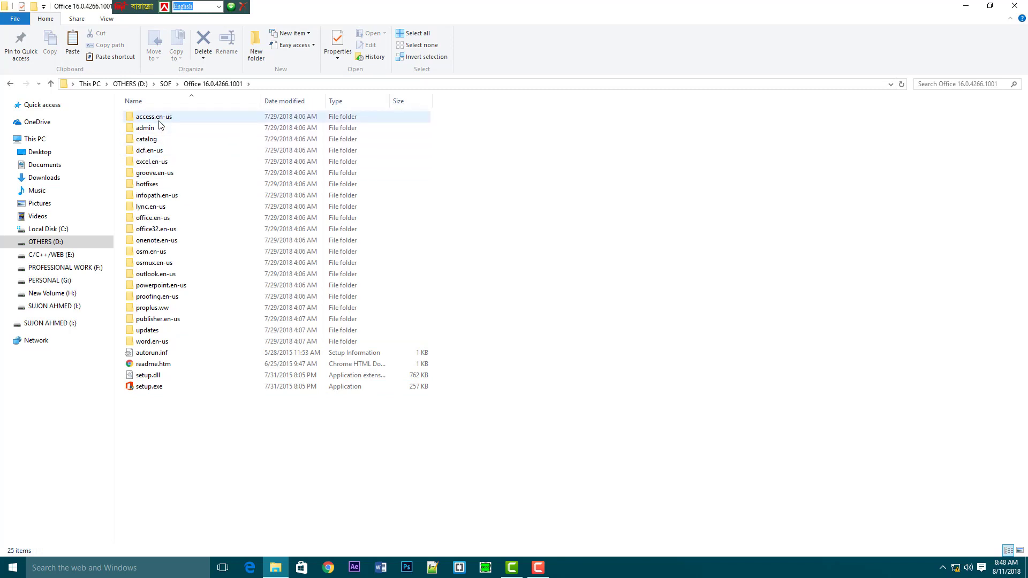
mouse_move(159, 116)
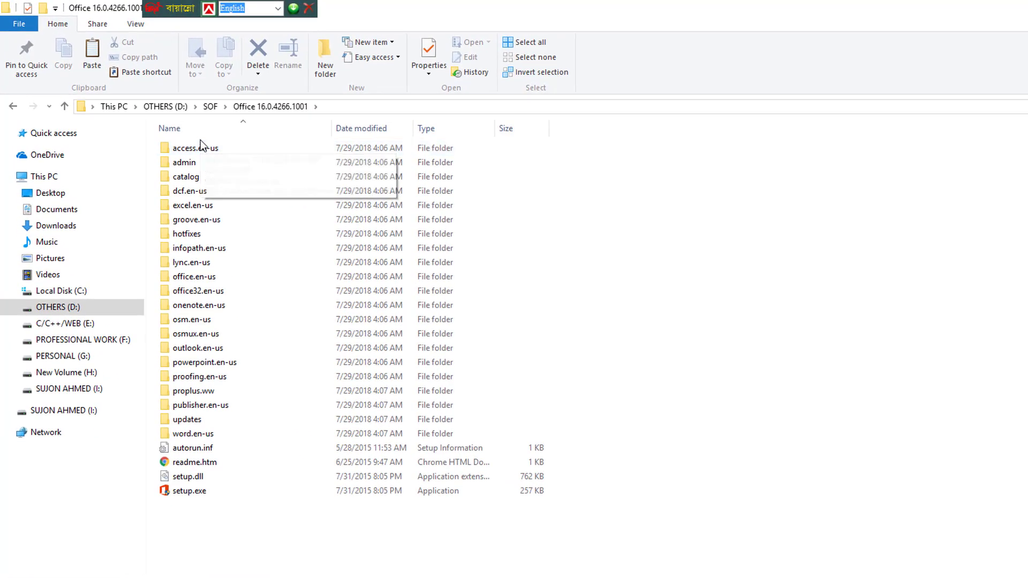
left_click(203, 146)
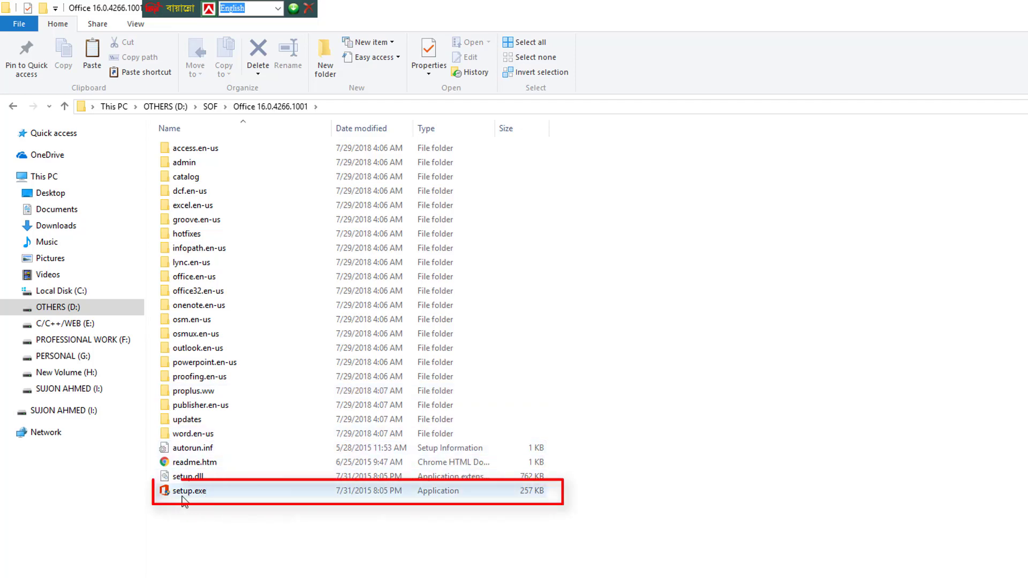
mouse_move(184, 495)
mouse_move(178, 497)
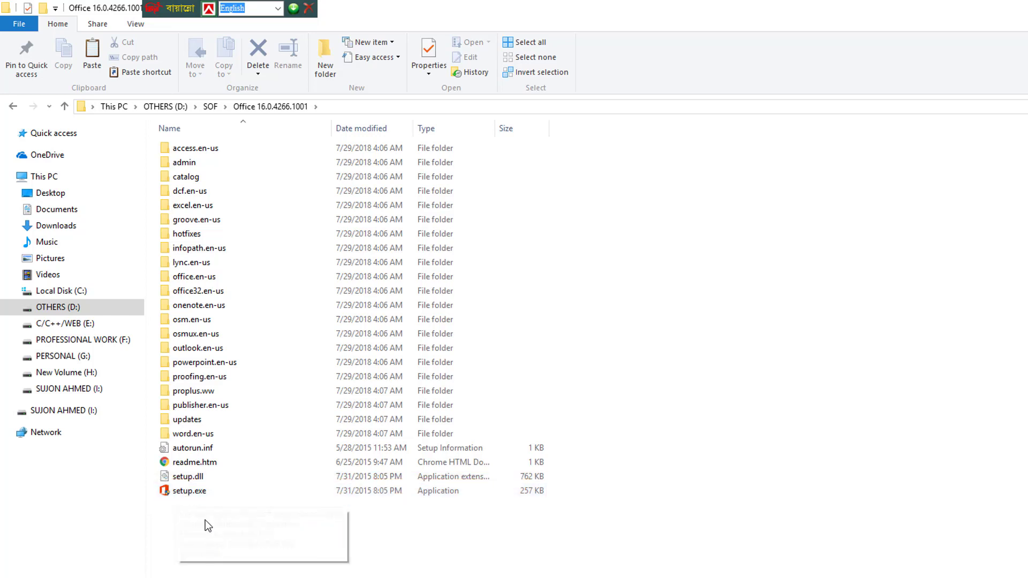
left_click_drag(205, 515, 226, 138)
left_click(516, 546)
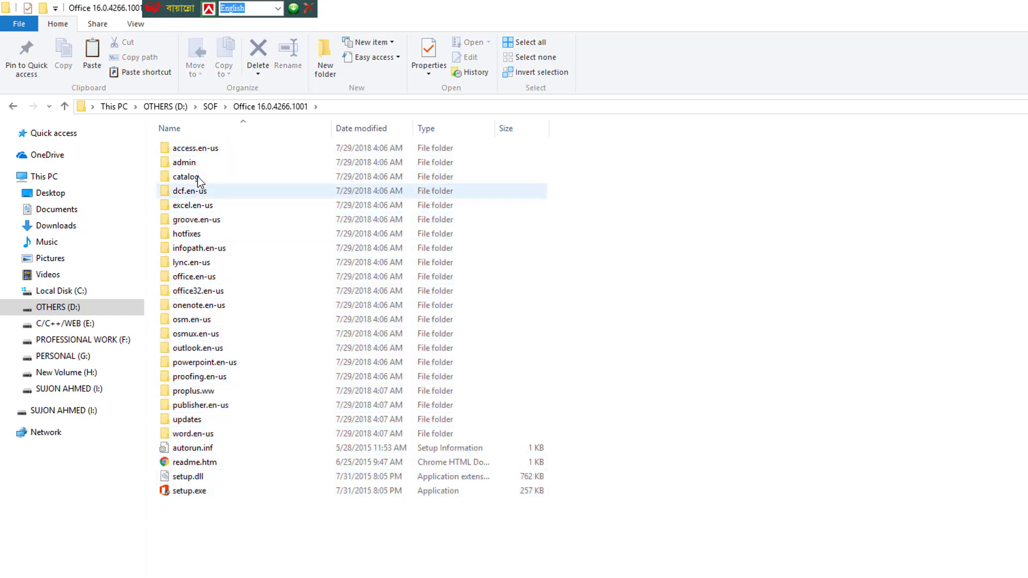
left_click(13, 107)
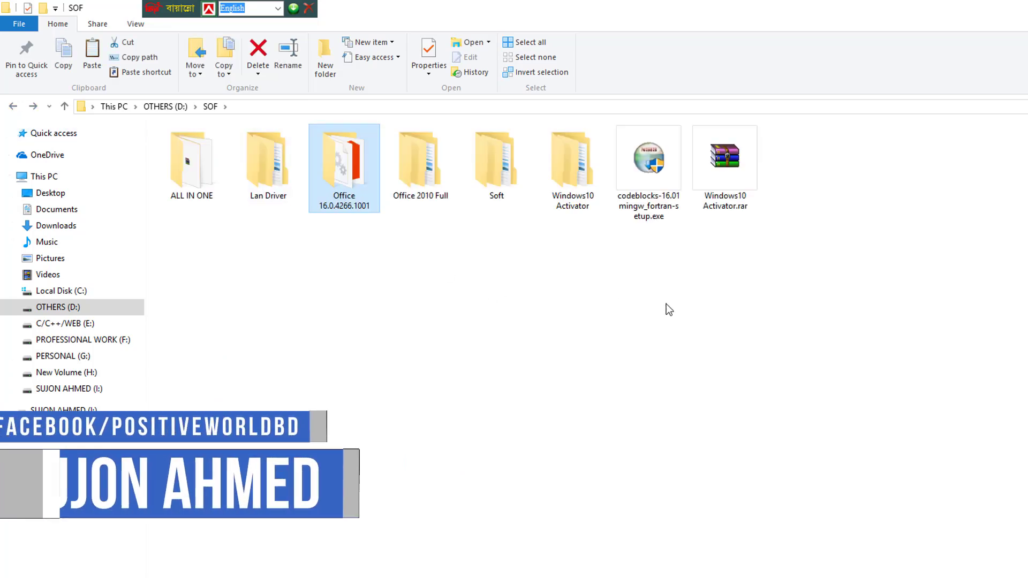
Launch the codeblocks-16.01mingw_fortran-setup.exe installer from the SOF folder.
left_click_drag(664, 298, 631, 159)
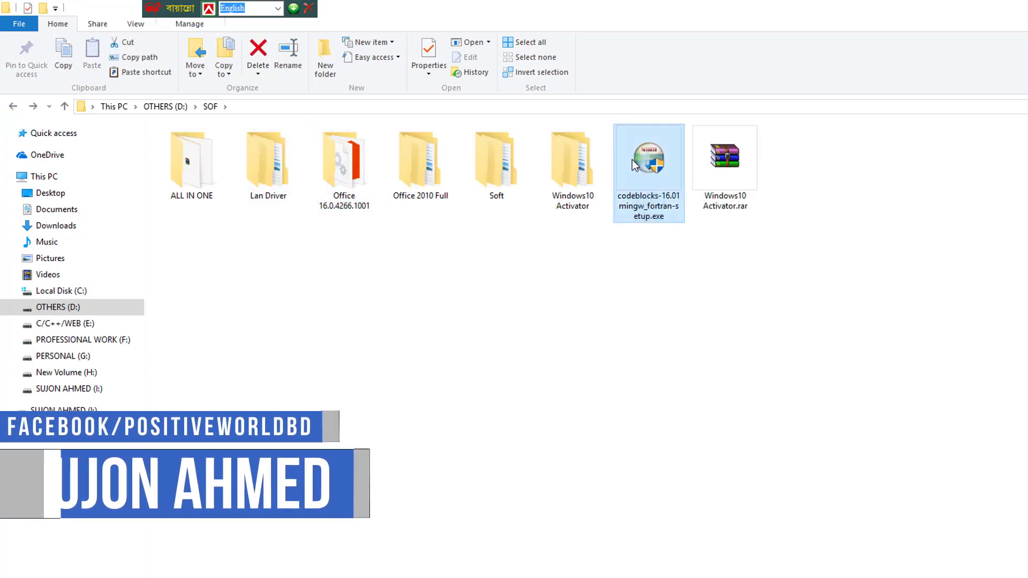
left_click(664, 297)
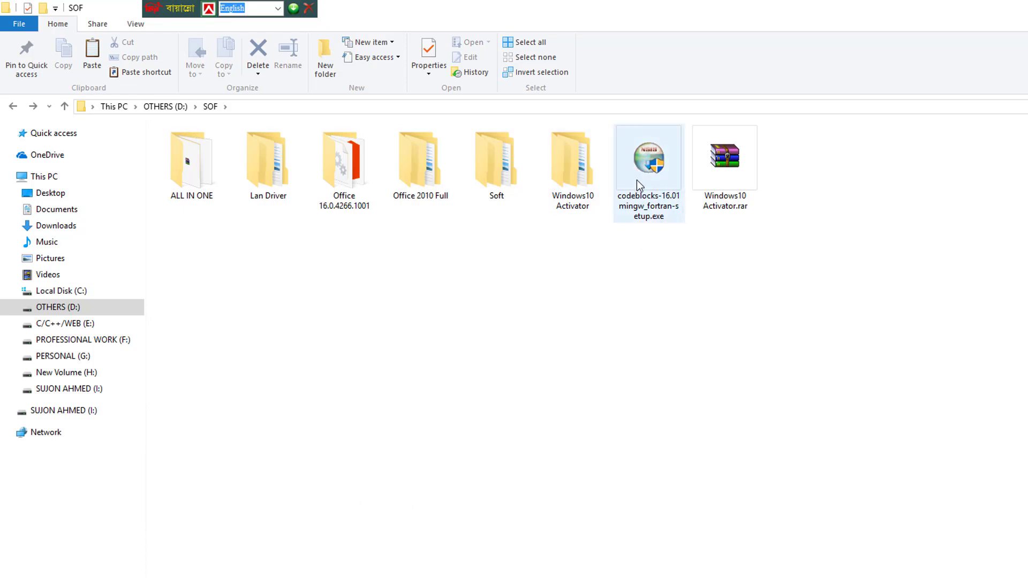
mouse_move(642, 197)
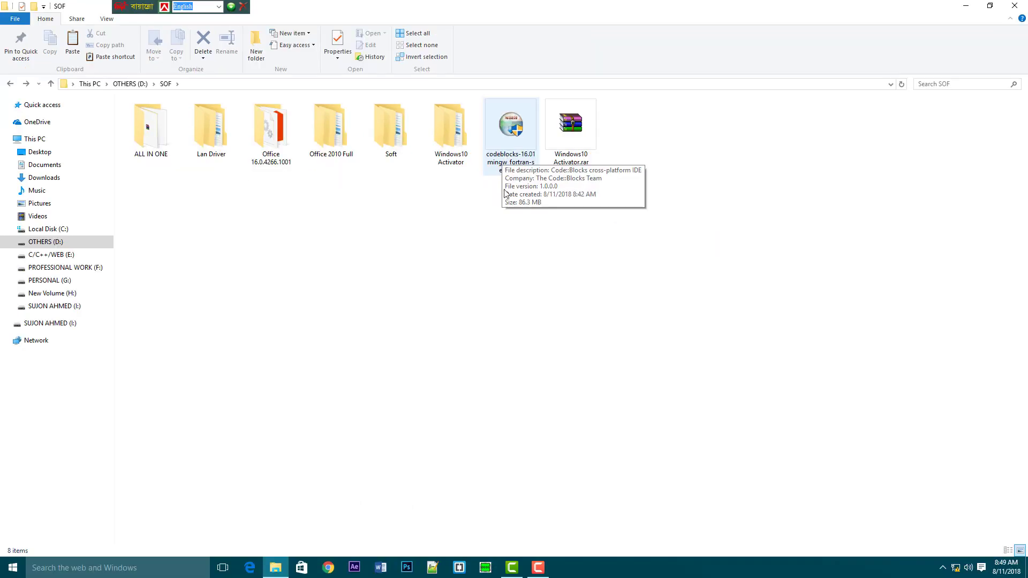
left_click(511, 170)
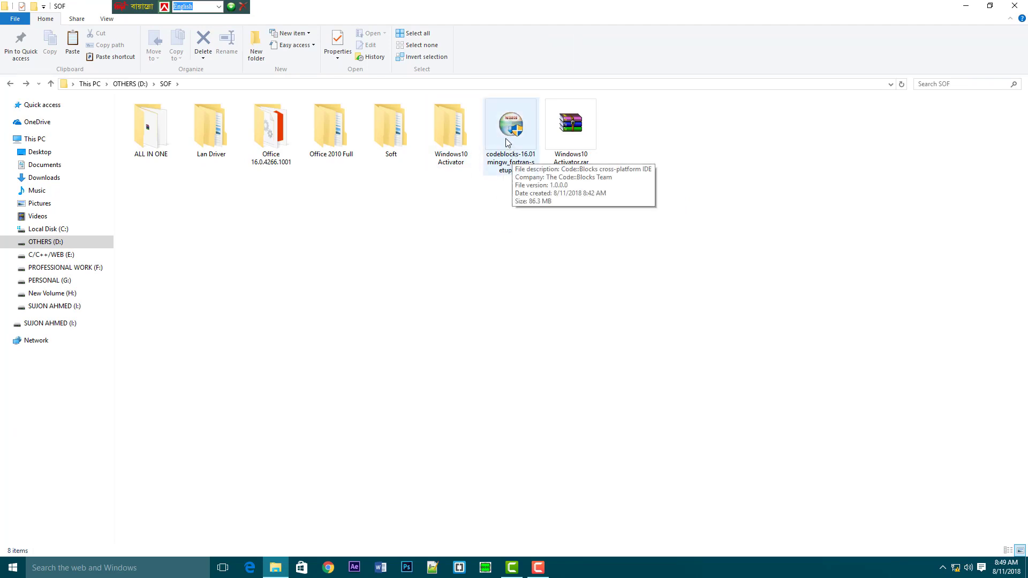
right_click(522, 146)
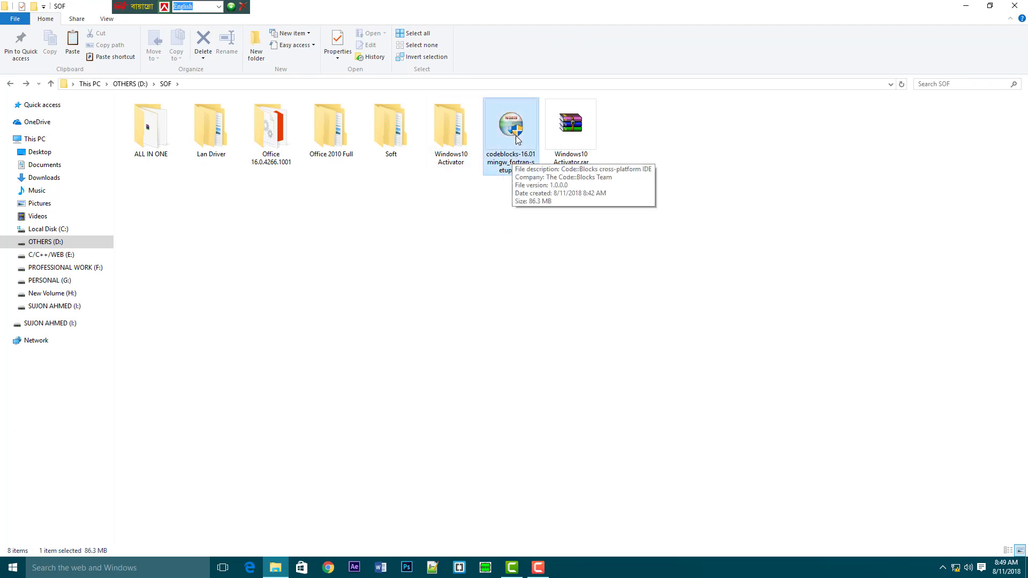
left_click(461, 214)
double_click(527, 166)
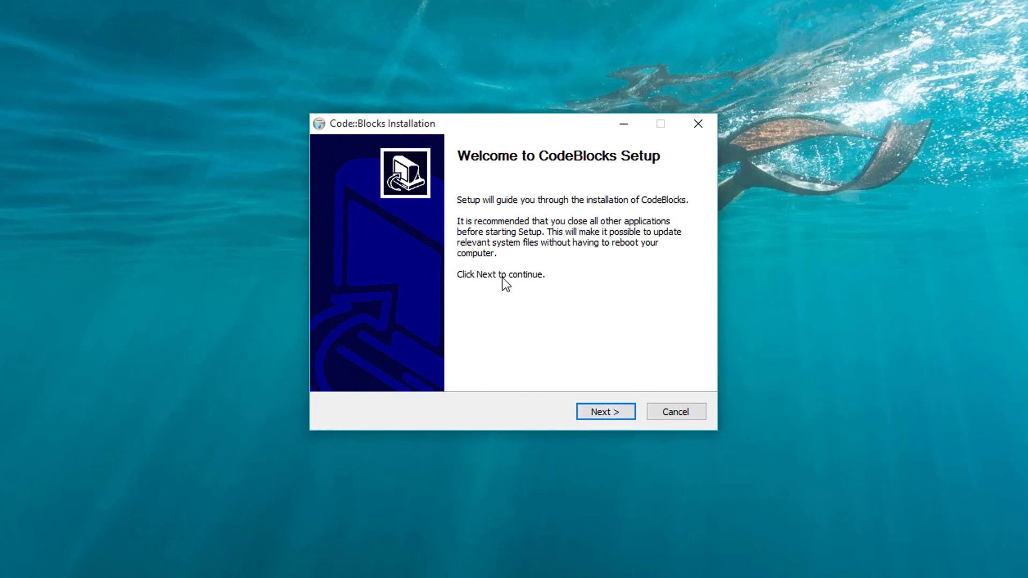
Accept the license agreement, keep the default options and install CodeBlocks into C:\Program Files (x86)\CodeBlocks.
left_click(606, 412)
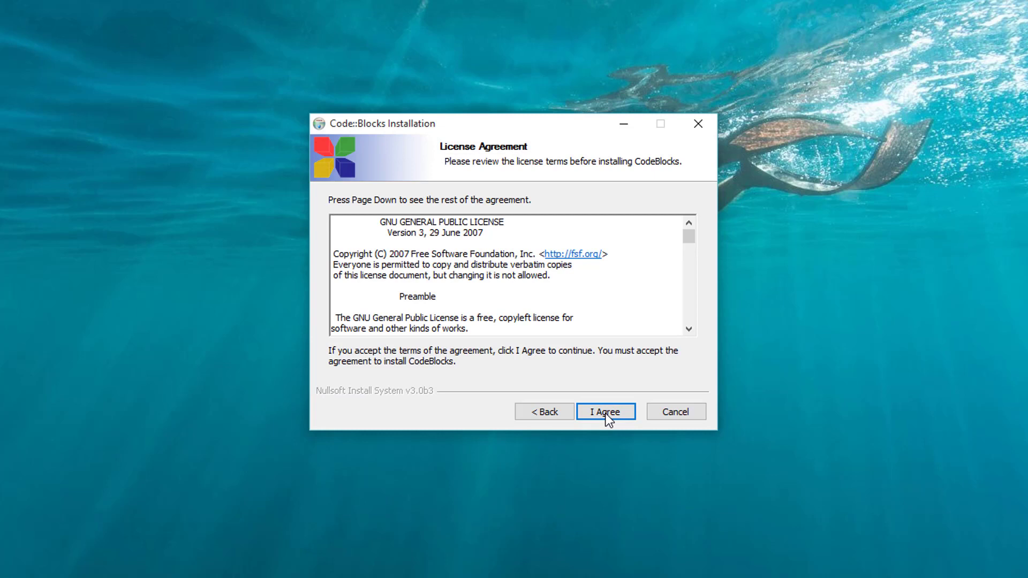
left_click(607, 415)
left_click(602, 413)
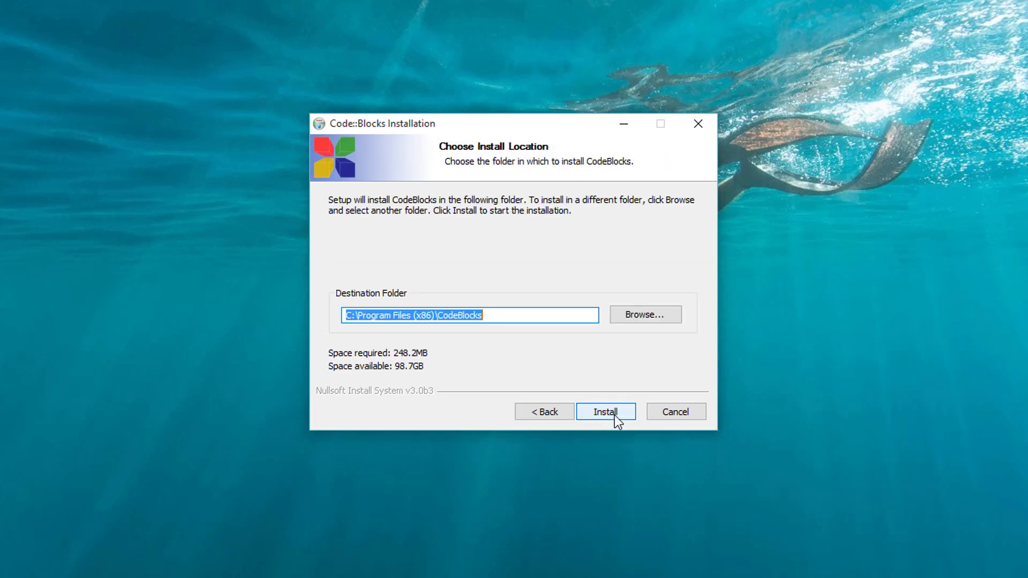
left_click(615, 413)
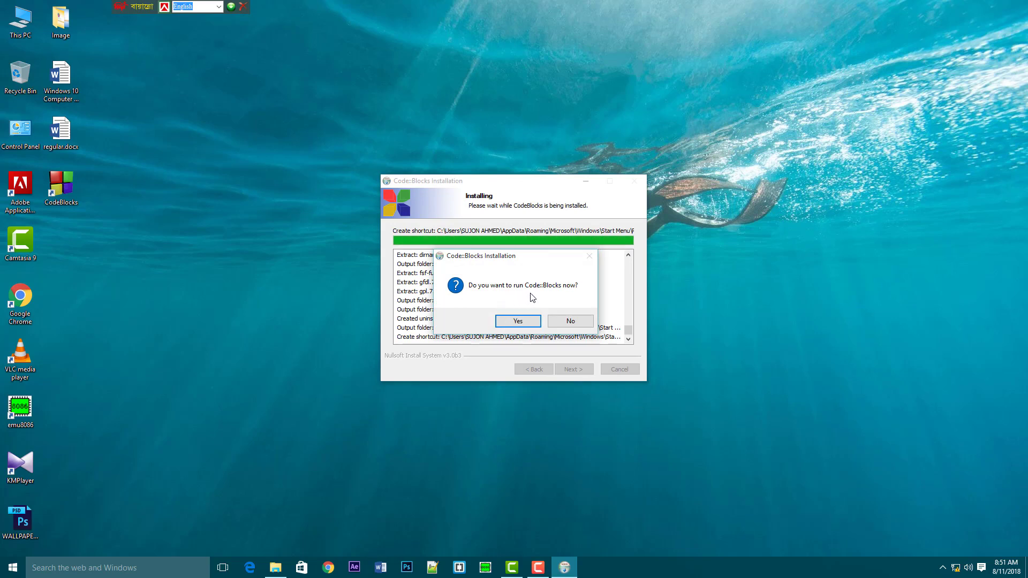
Decline running Code::Blocks right away and finish the setup wizard.
left_click(565, 322)
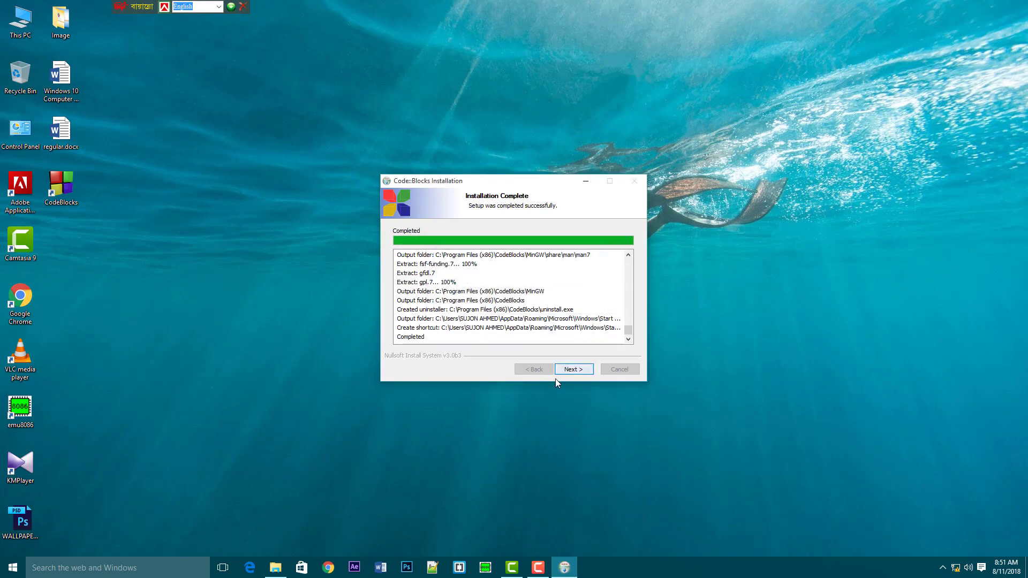
left_click(574, 373)
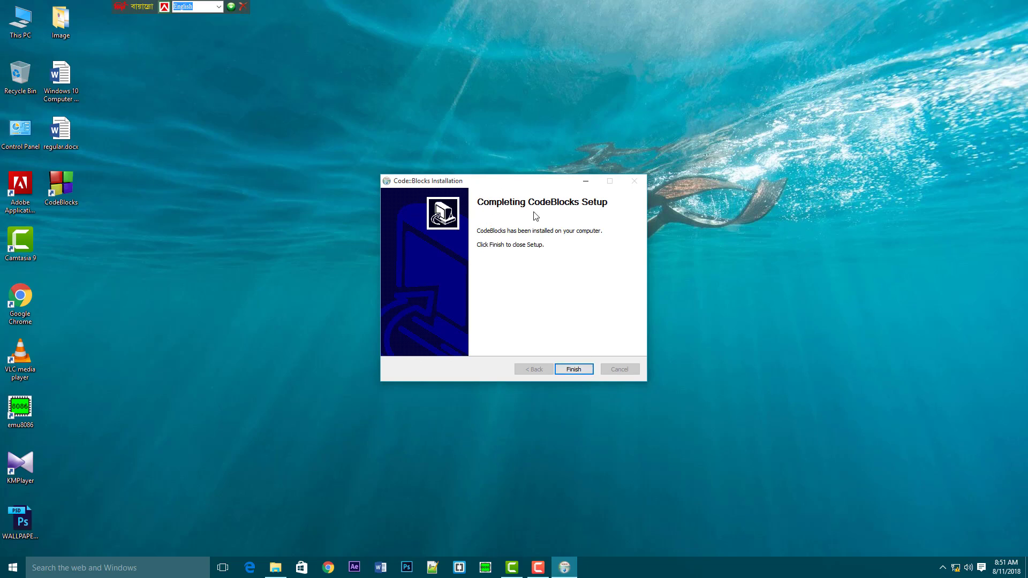
left_click(574, 370)
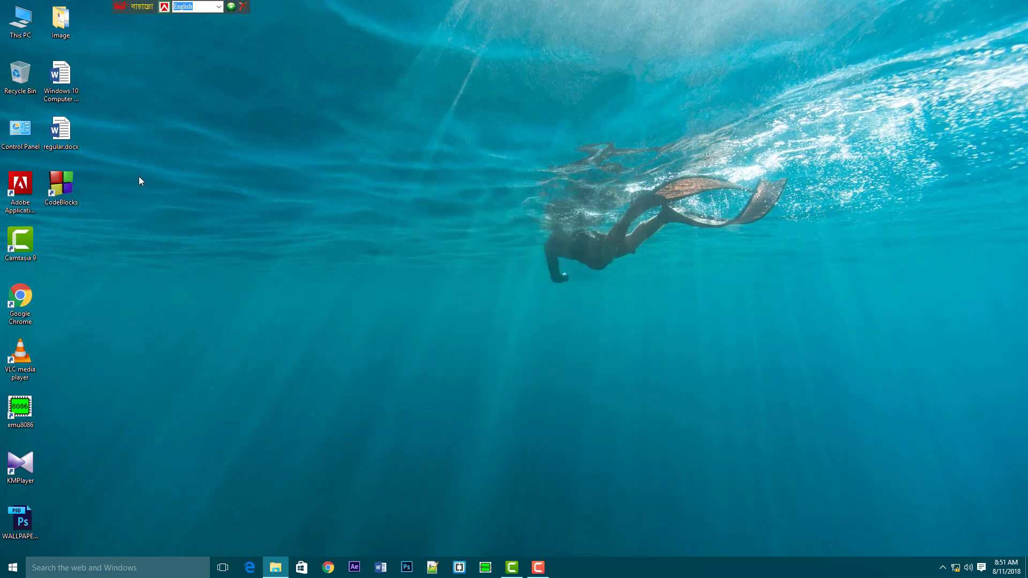
Search Windows for "CO", open the Control Panel from the desktop and close it again.
left_click_drag(128, 166, 52, 219)
left_click(76, 569)
type("CO")
double_click(17, 140)
key("alt+F4")
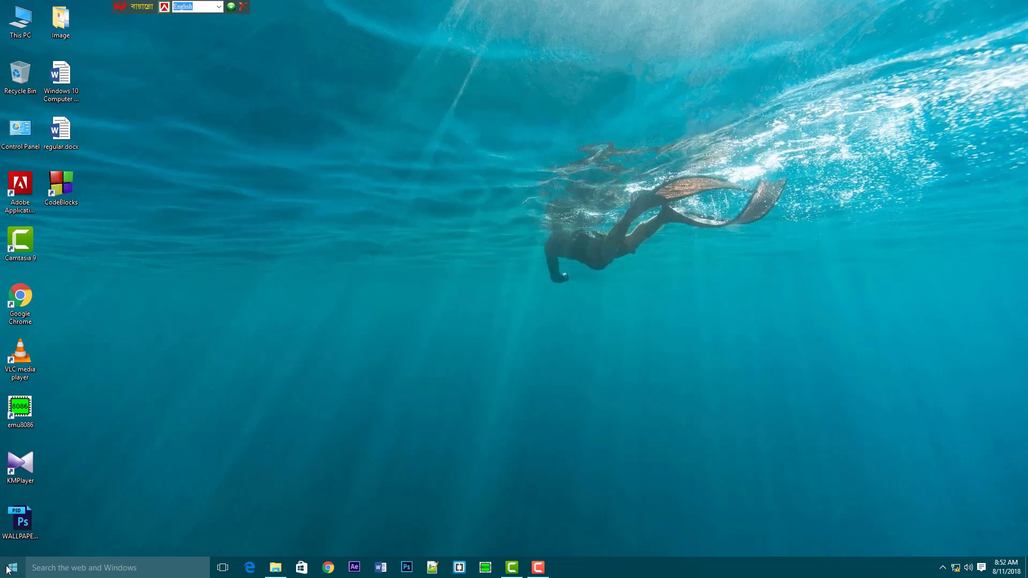
Open Programs and Features in the Control Panel and maximize the window.
right_click(7, 570)
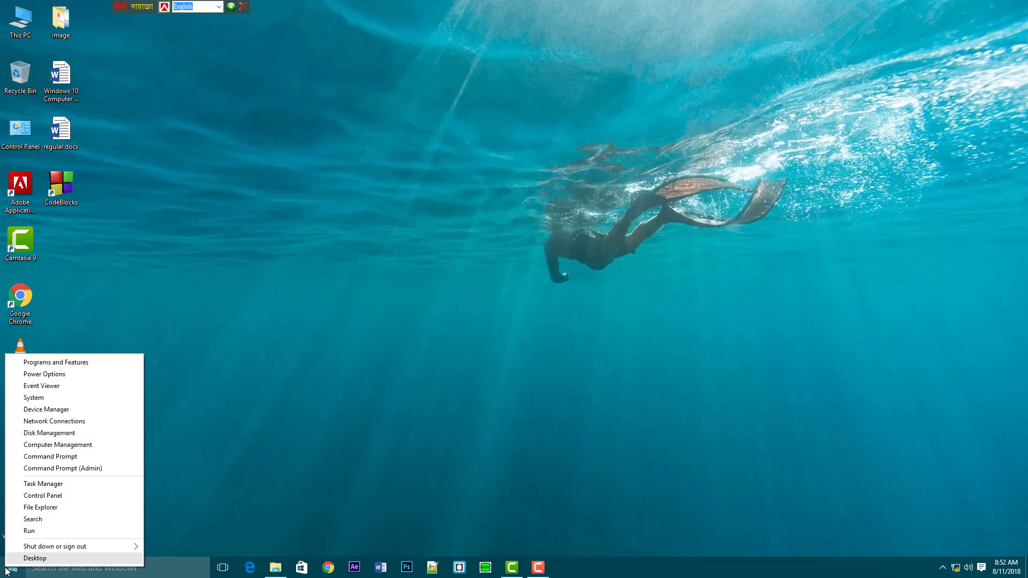
left_click(27, 497)
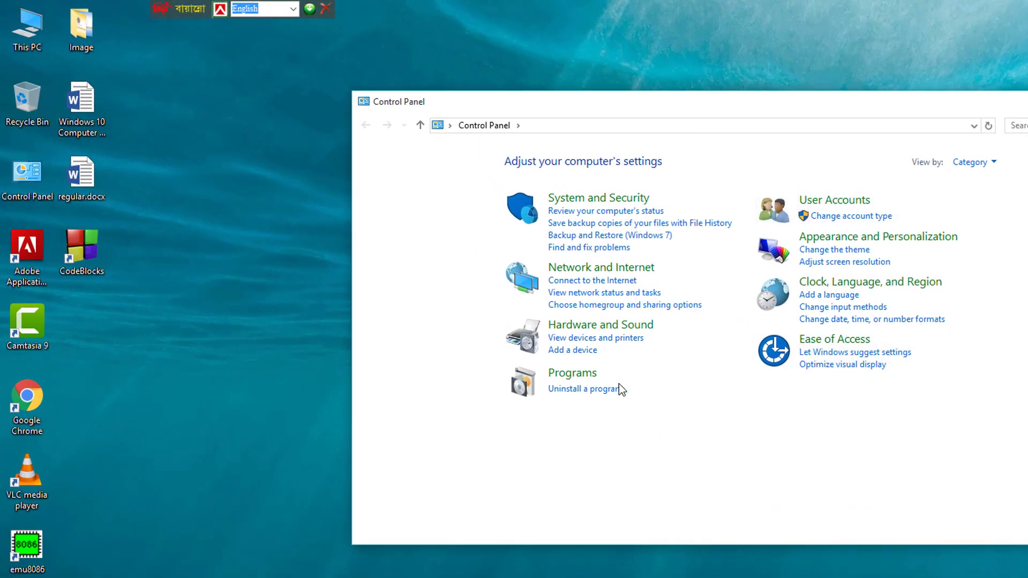
left_click(571, 374)
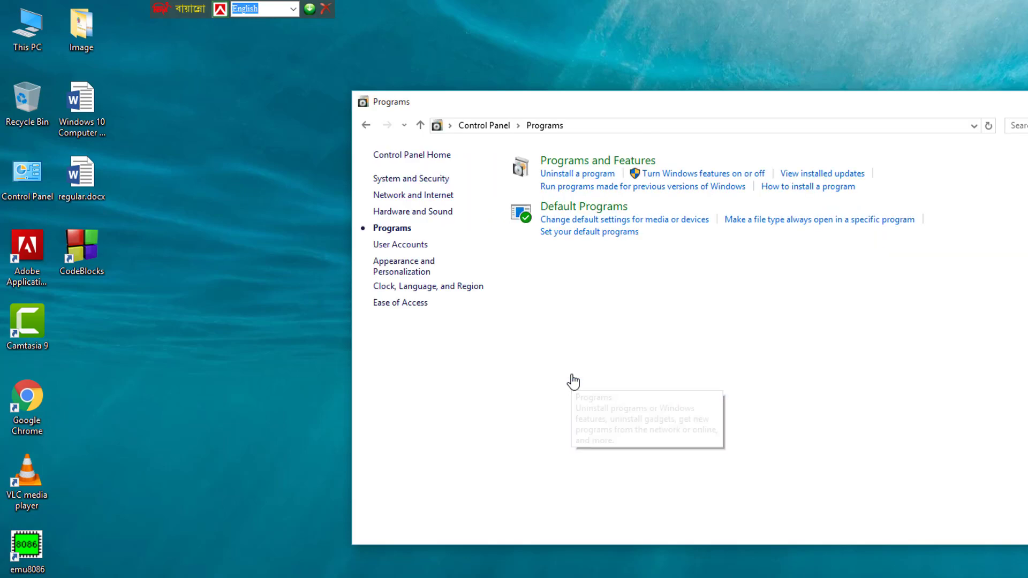
left_click(574, 163)
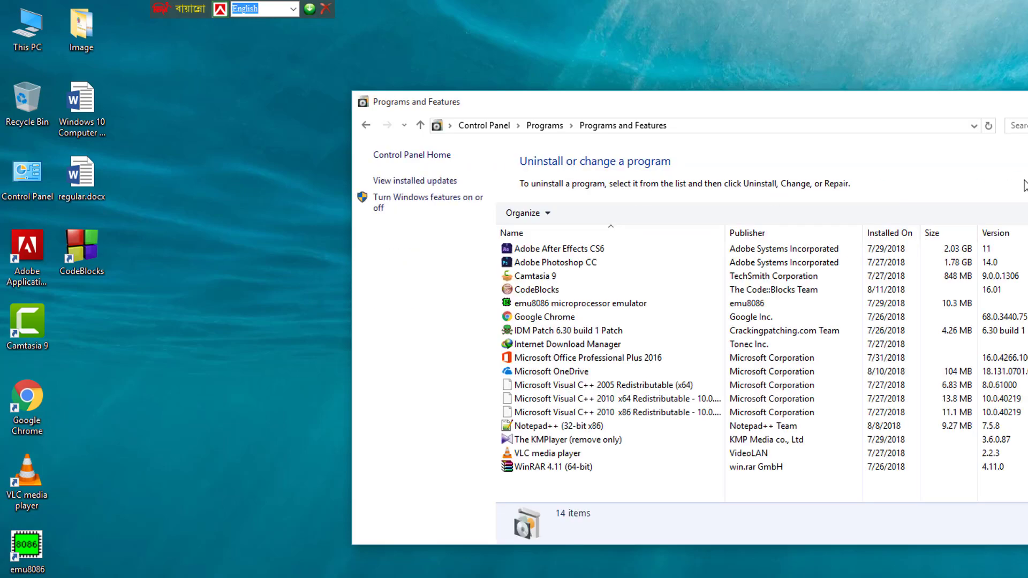
key("super+Up")
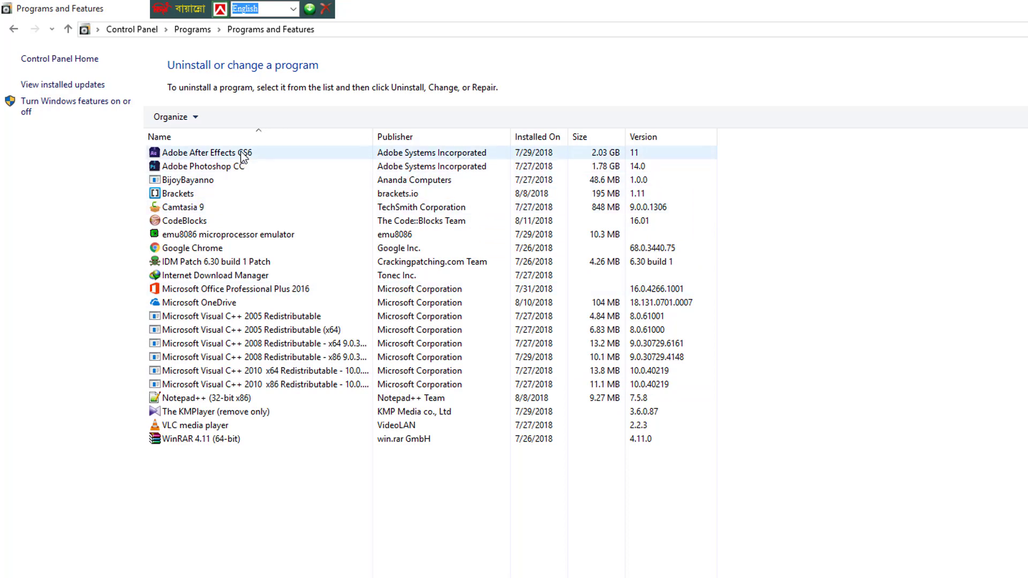
Launch the uninstaller for Notepad++ (32-bit x86) from the list of installed programs.
right_click(200, 155)
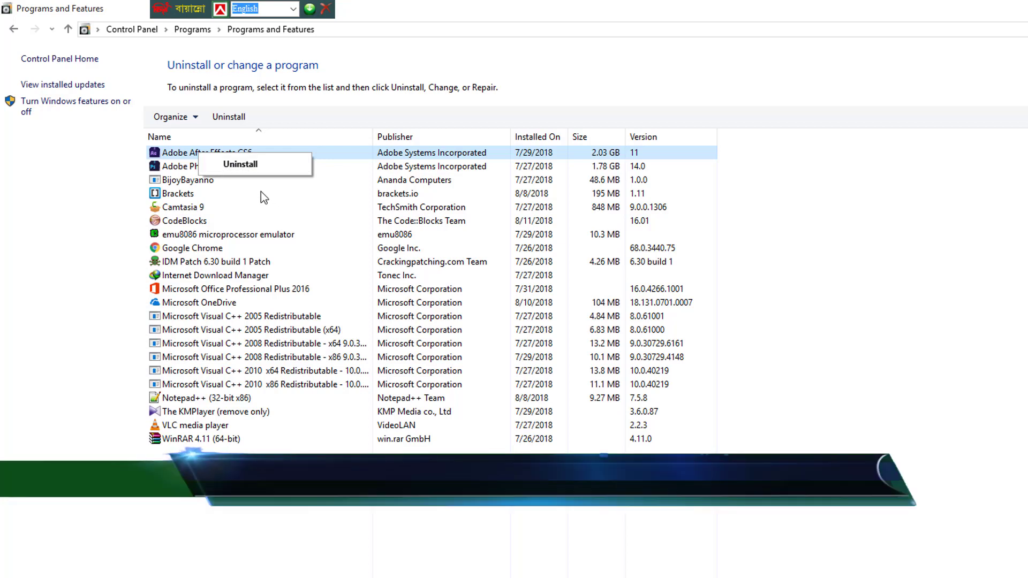
left_click(249, 236)
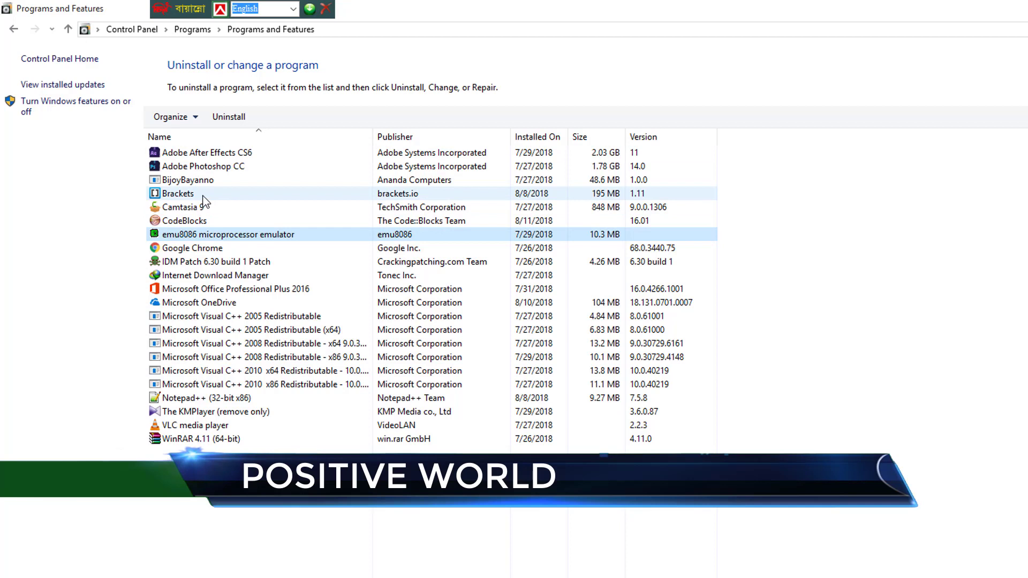
left_click(178, 399)
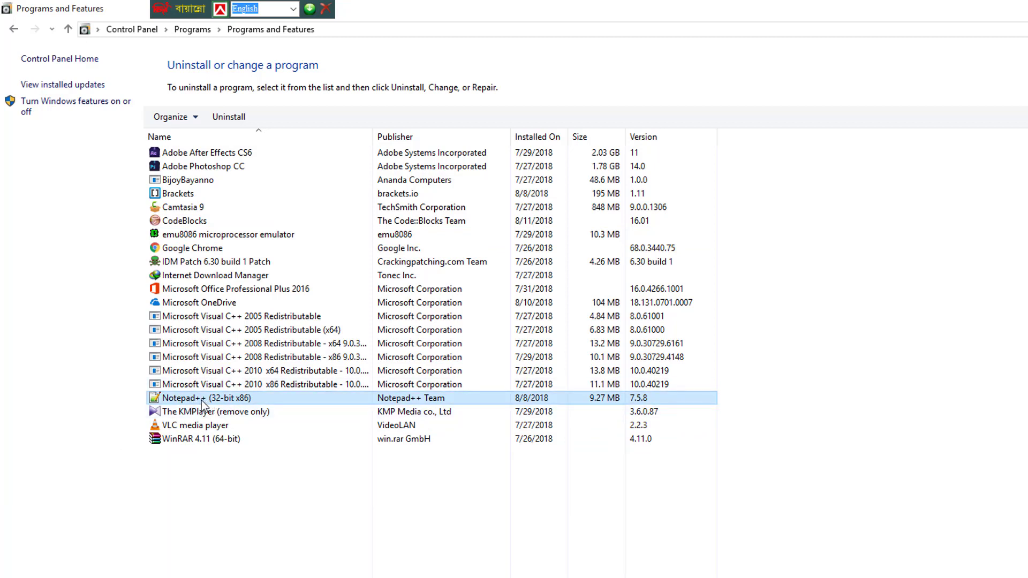
right_click(197, 398)
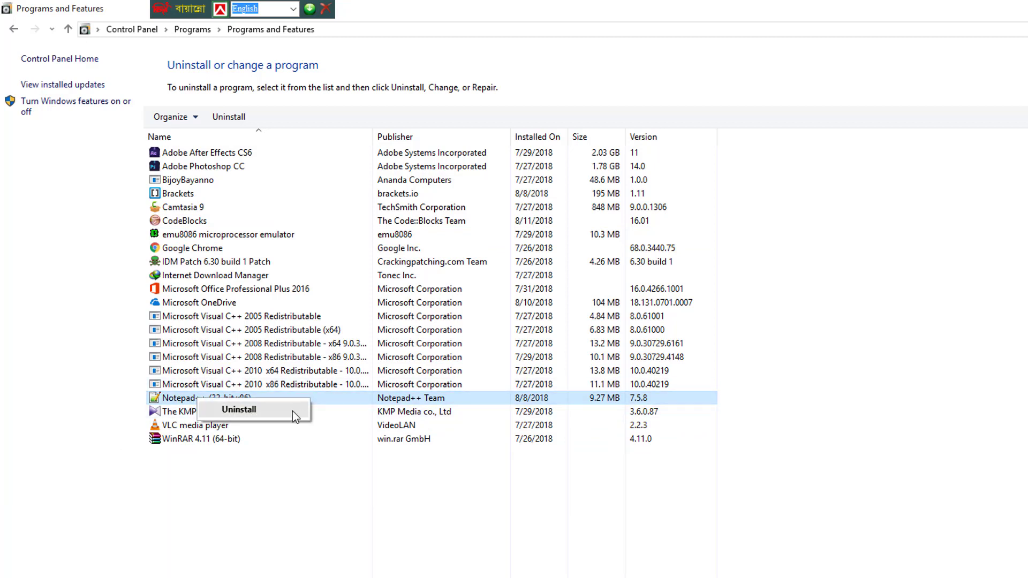
left_click(244, 410)
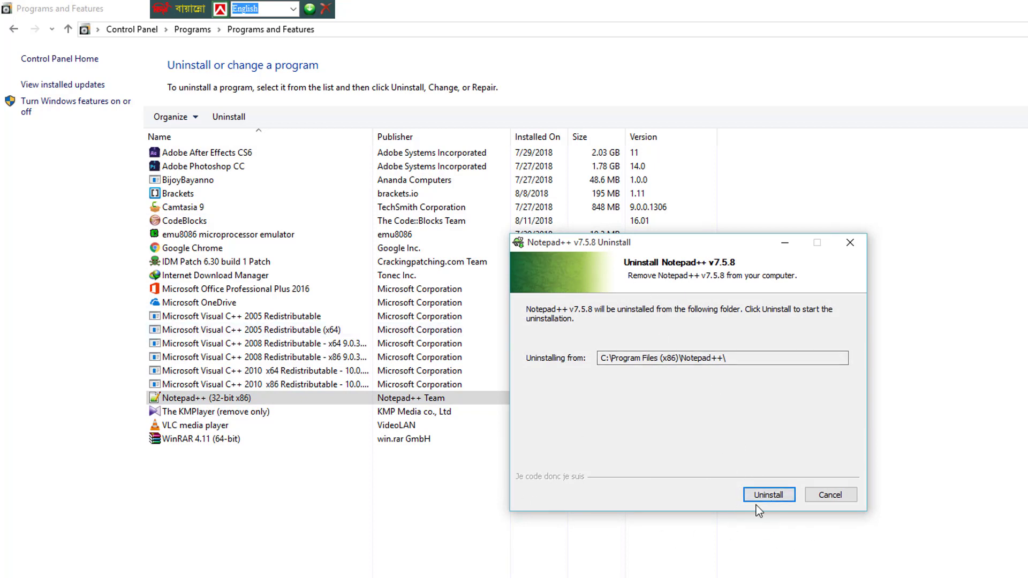
Uninstall Notepad++ v7.5.8 while keeping the custom settings, and close the uninstaller and Programs and Features.
left_click(769, 495)
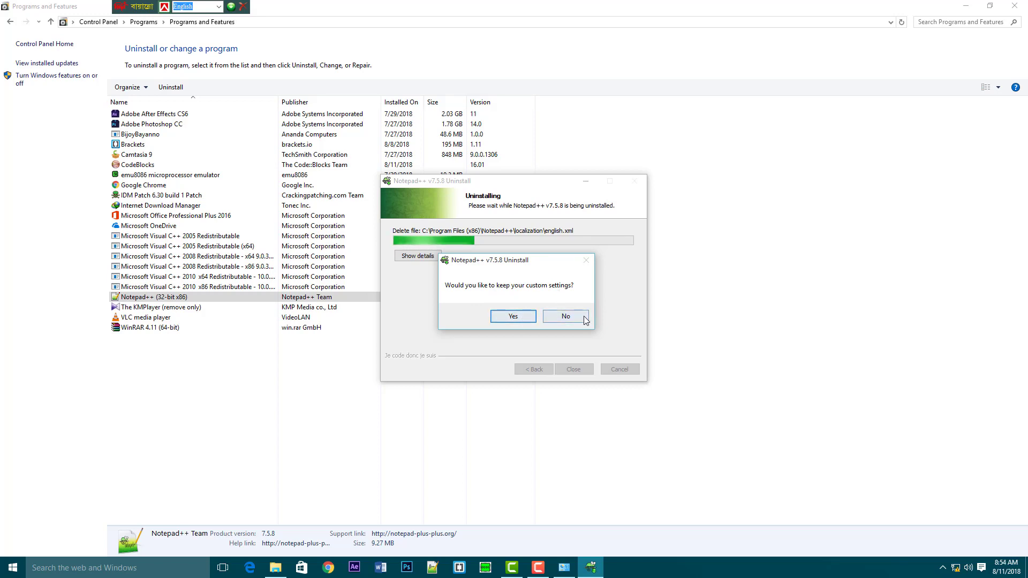
left_click(510, 316)
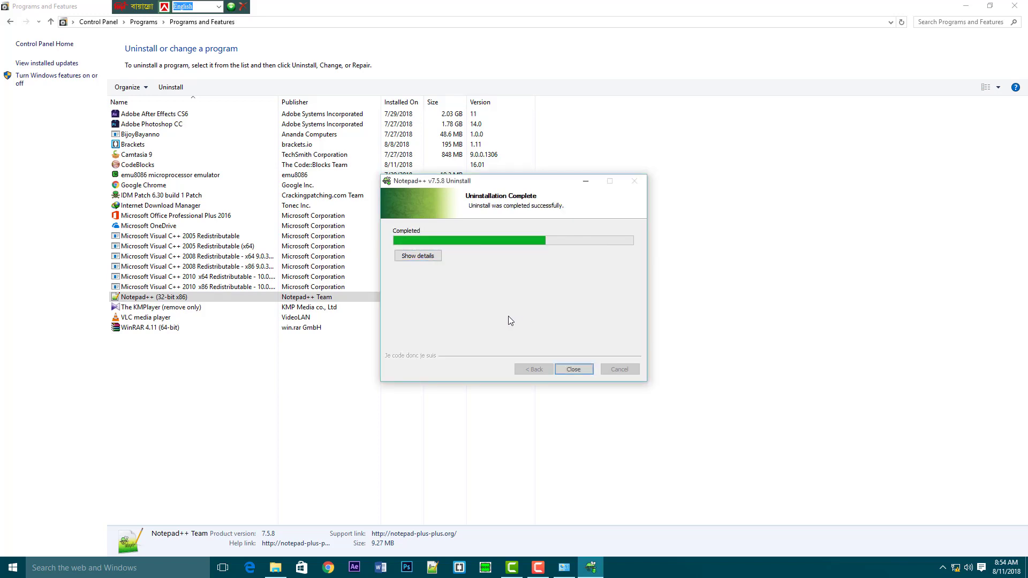
left_click(574, 369)
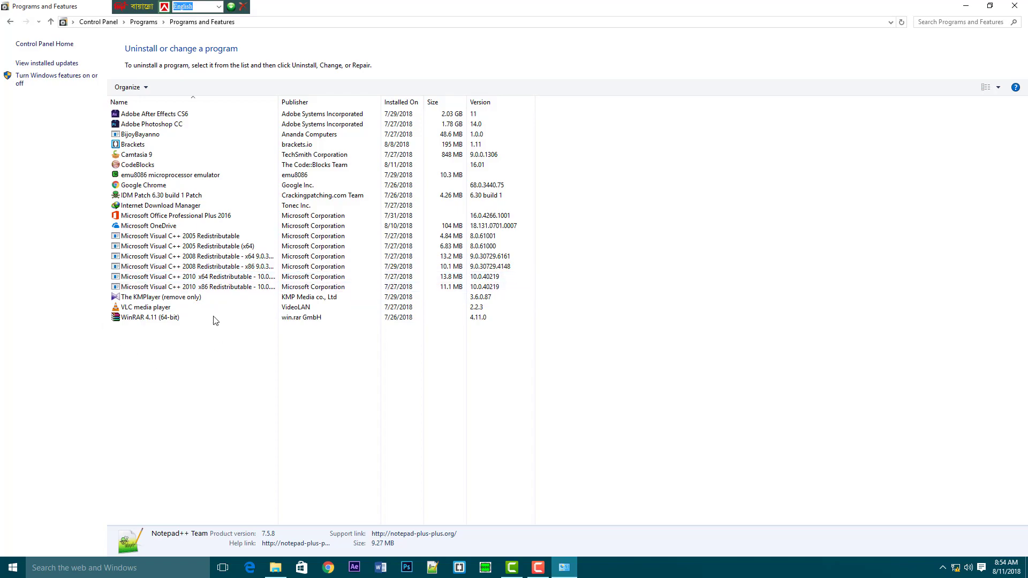
key("alt+F4")
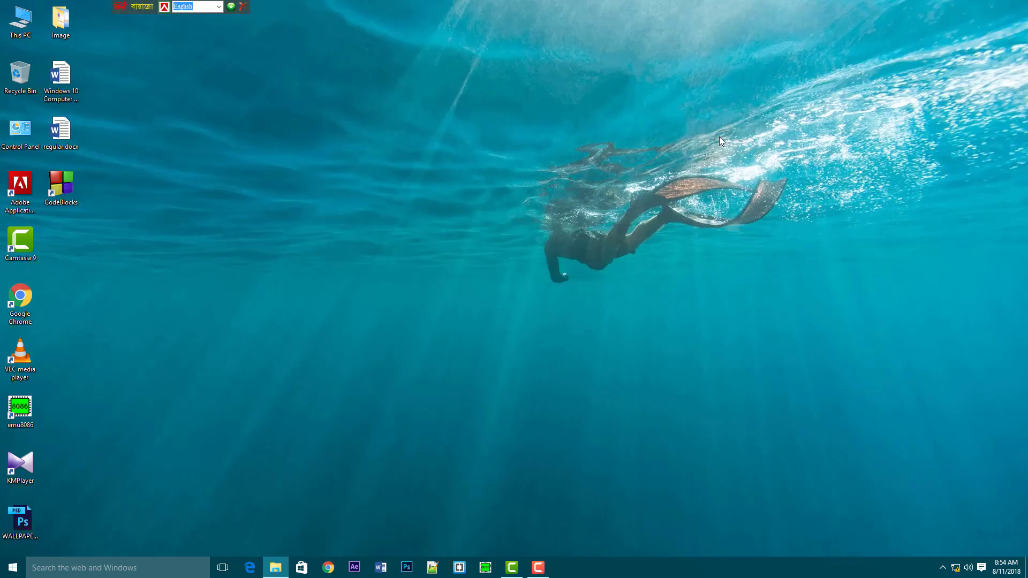